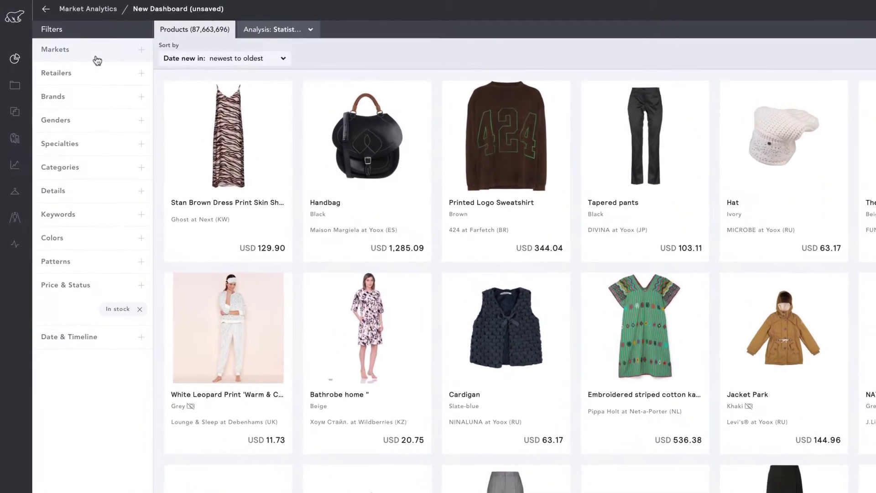
Filter the products by the United Kingdom (UK) market and close the market options
left_click(76, 48)
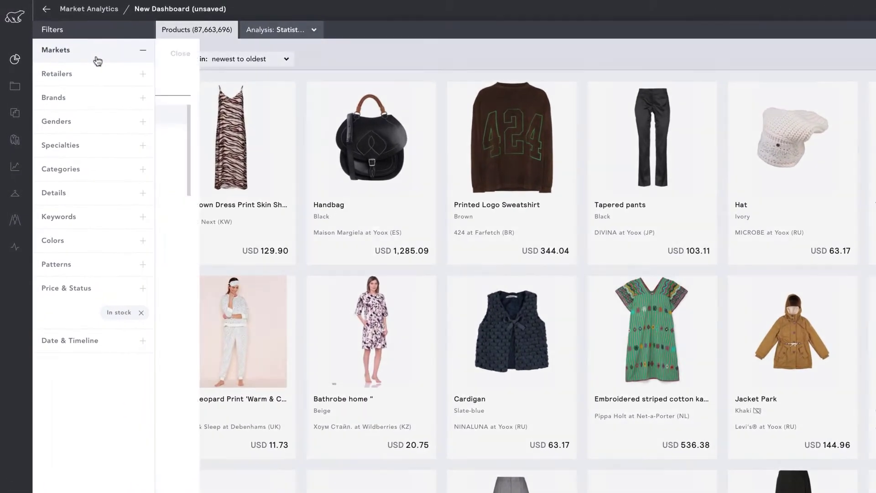
type("uk")
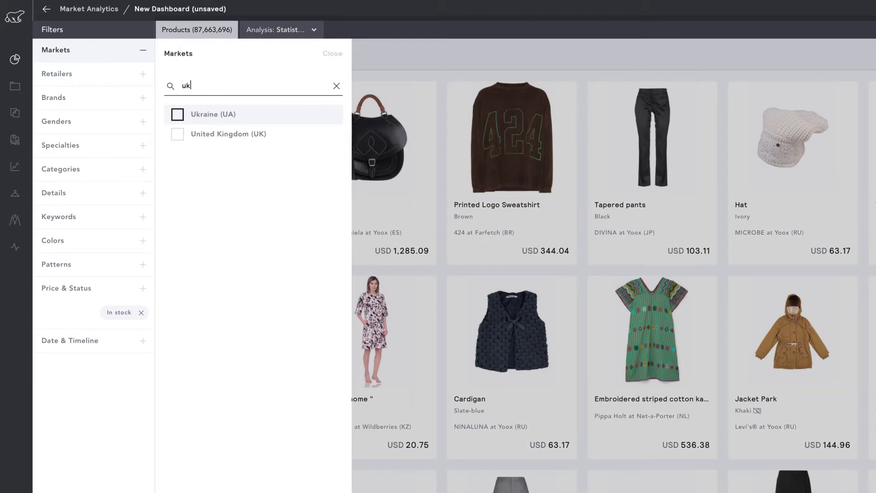
left_click(205, 136)
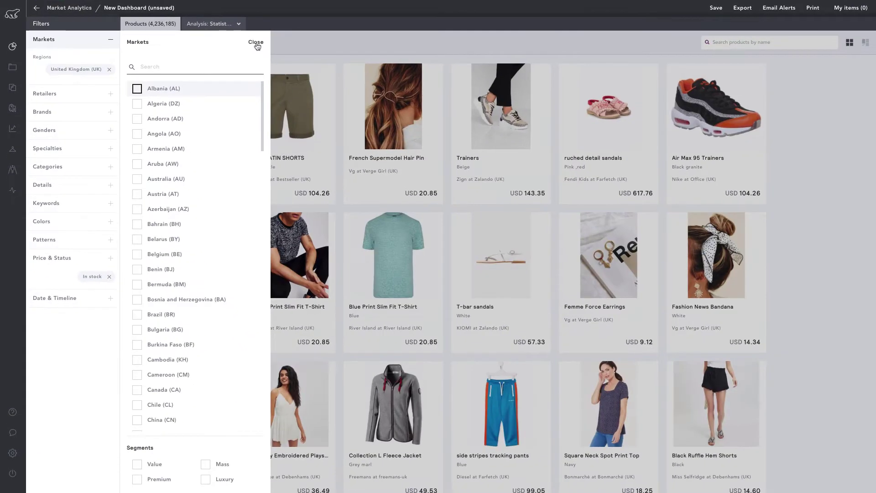
left_click(332, 53)
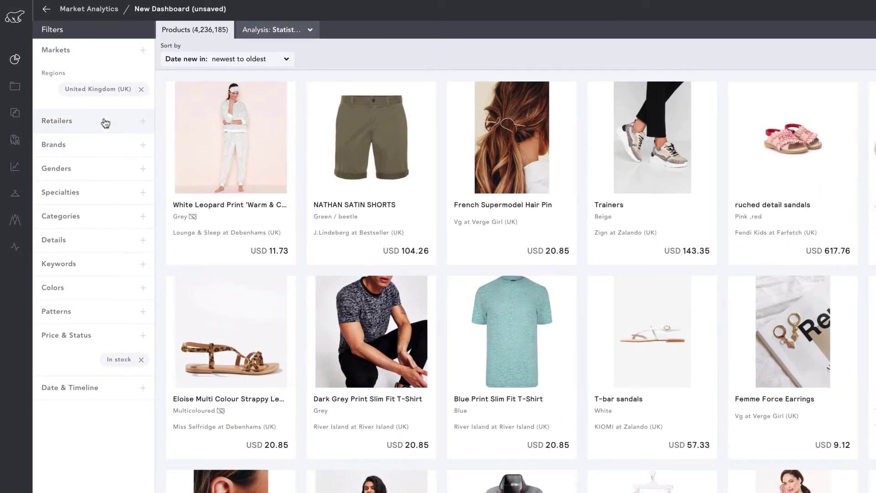
Add ASOS (UK) as the included retailer and close the retailer options
left_click(106, 123)
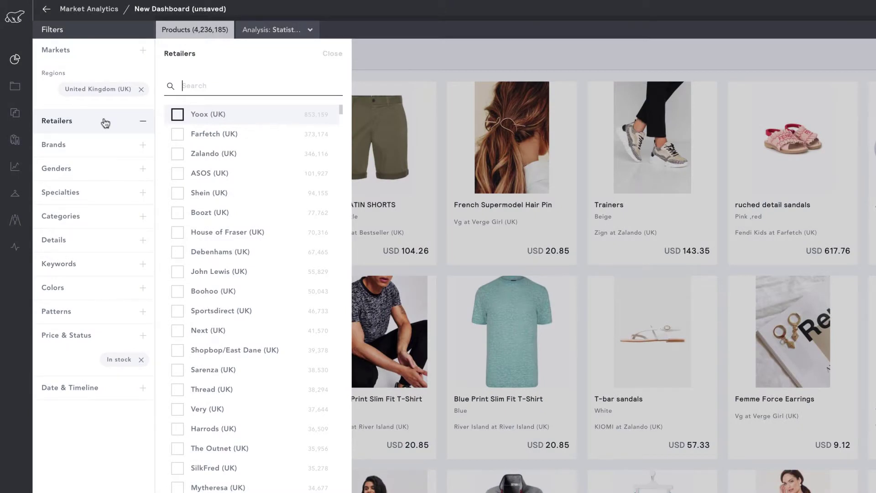
type("asos")
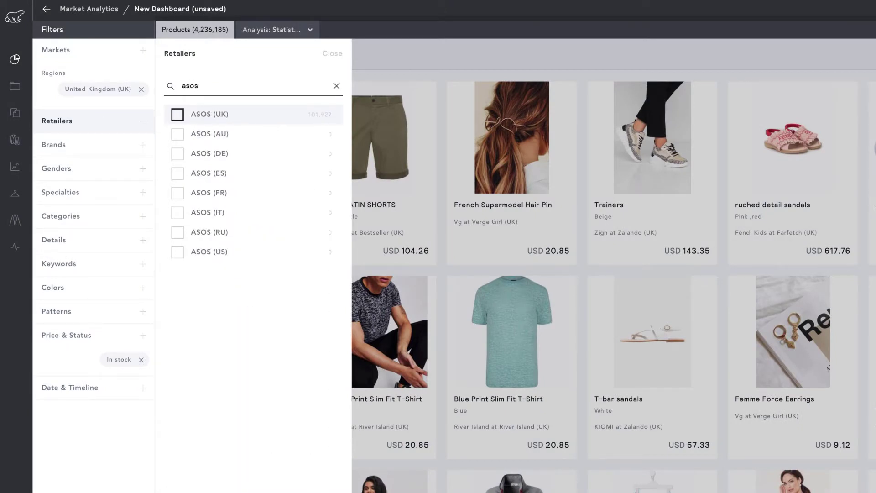
left_click(179, 117)
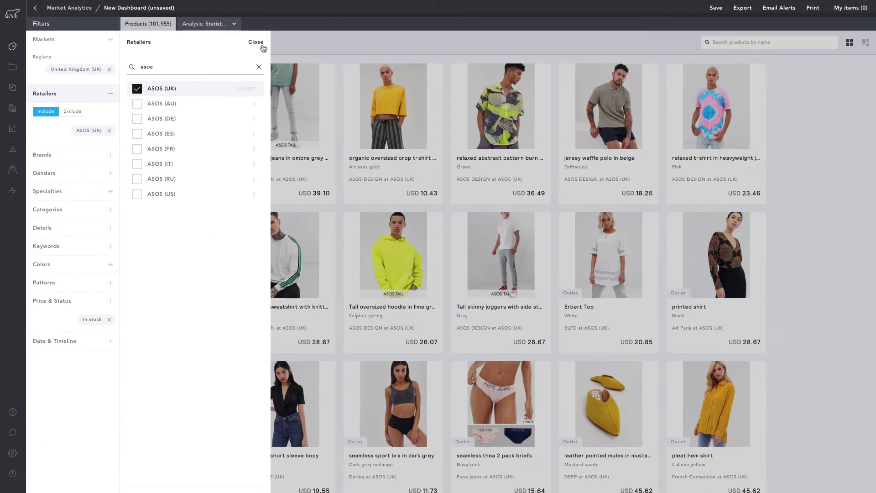
left_click(256, 42)
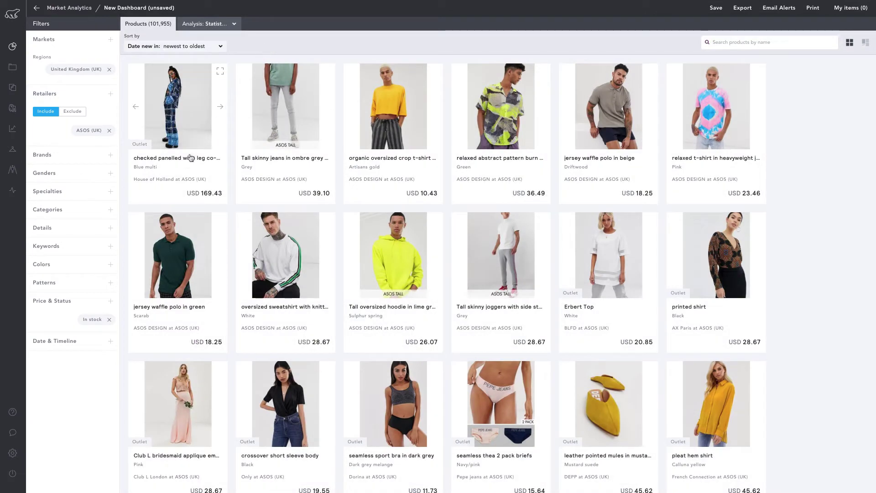
Filter by the brands ASOS DESIGN, Forever Unique and Little Mistress, then close the brand options
left_click(85, 157)
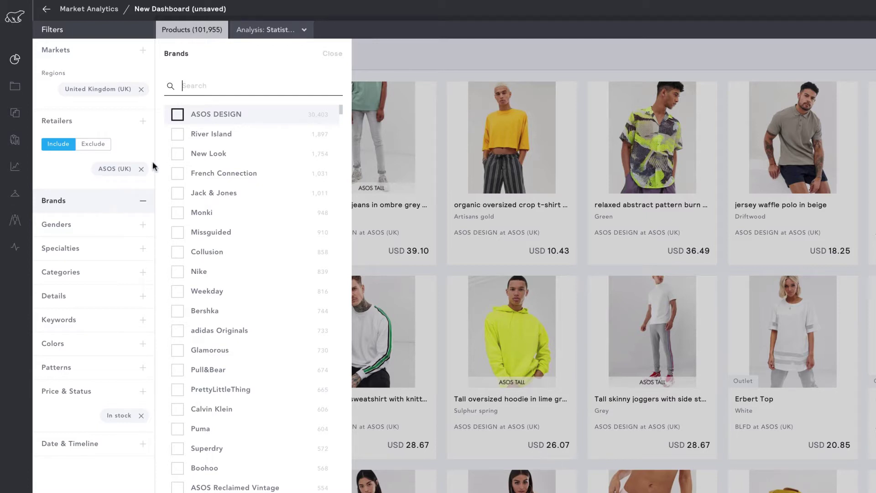
left_click(178, 114)
type("for")
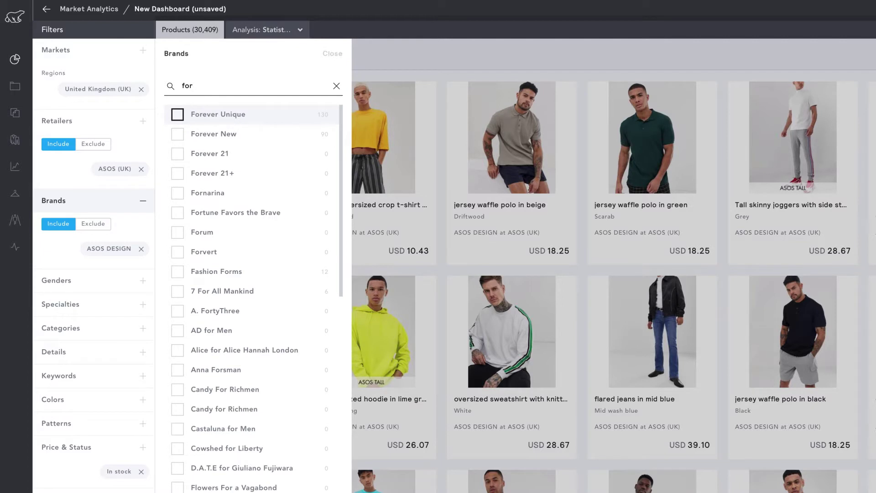
left_click(179, 118)
key("ctrl+a")
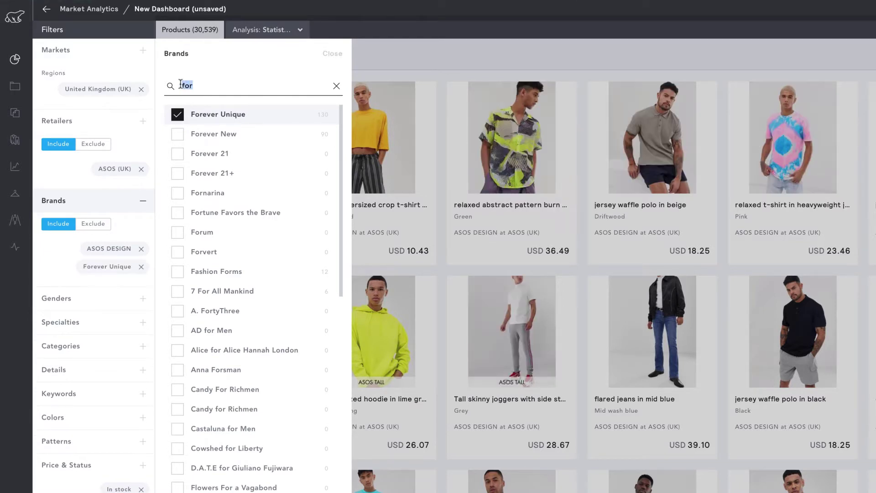
type("lit")
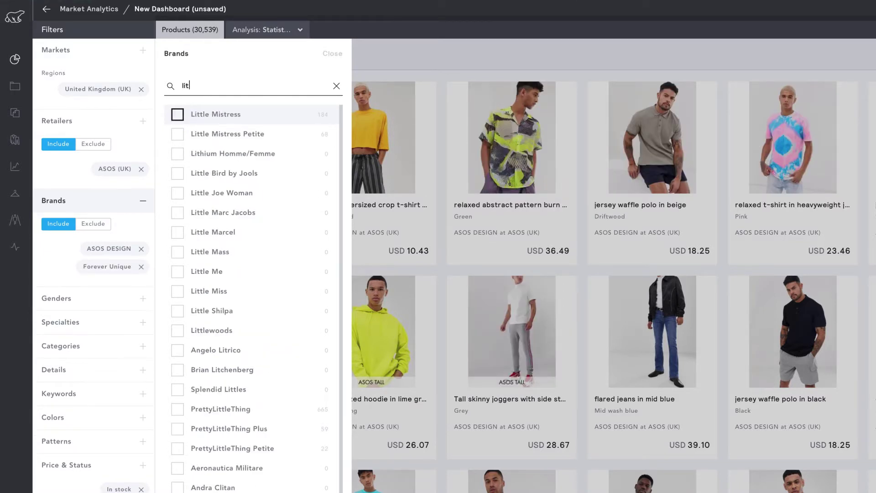
left_click(178, 117)
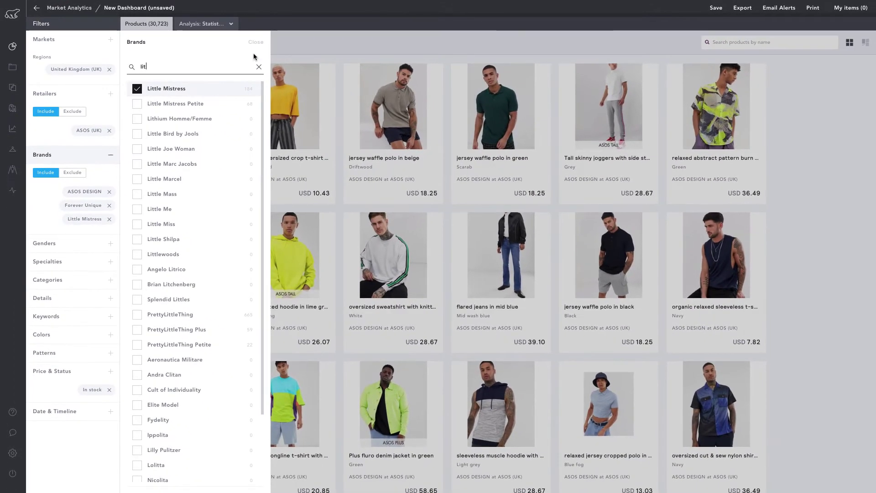
left_click(255, 42)
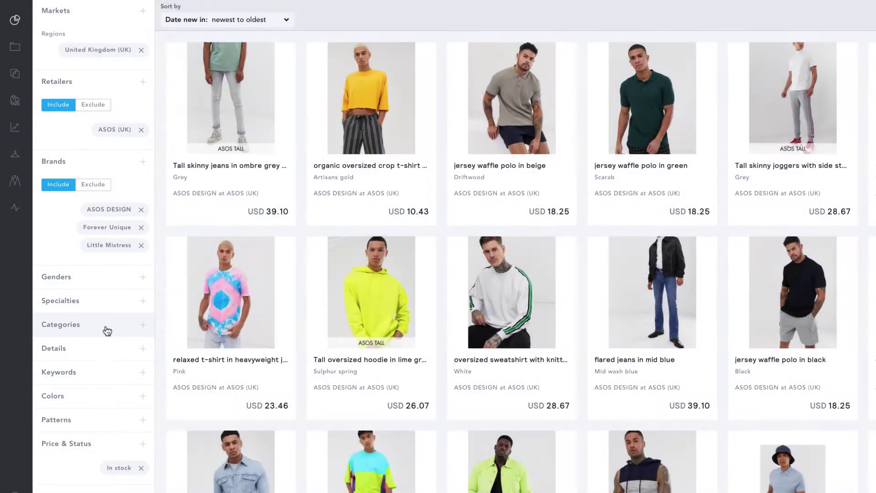
Restrict the categories to all Dresses, view the dress subcategories and close the category options
left_click(107, 329)
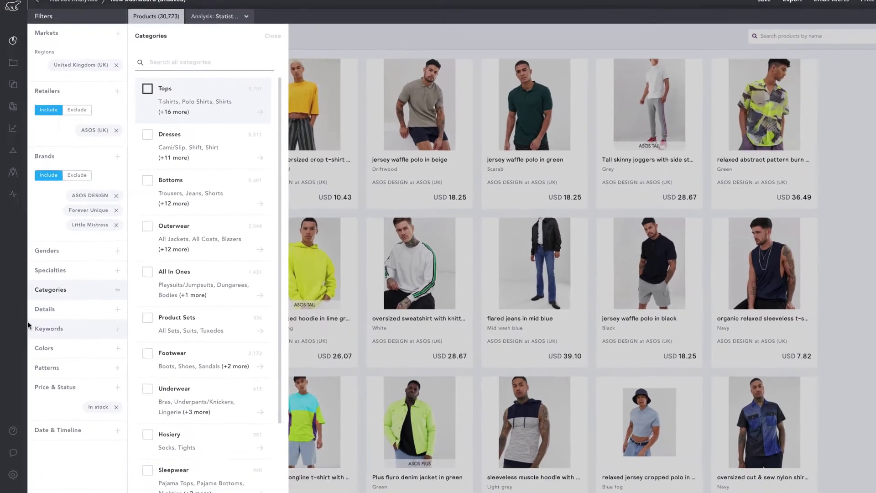
mouse_move(9, 488)
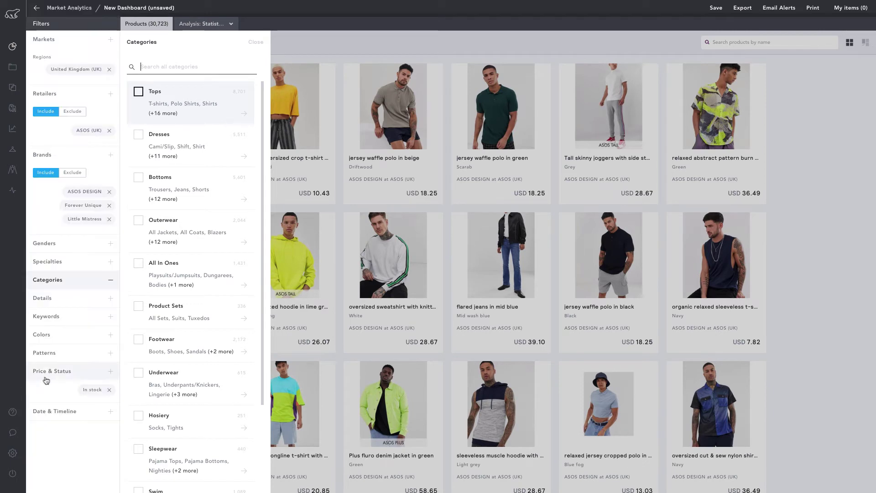
left_click(140, 137)
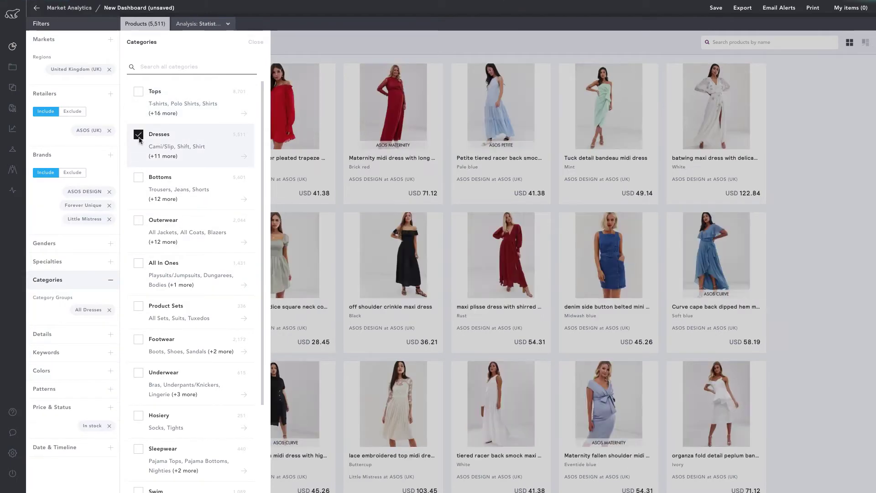
left_click(244, 158)
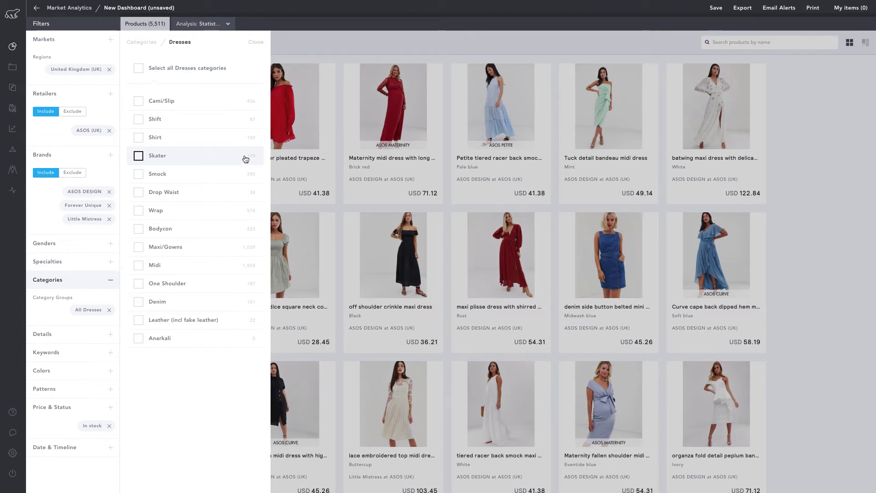
left_click(256, 42)
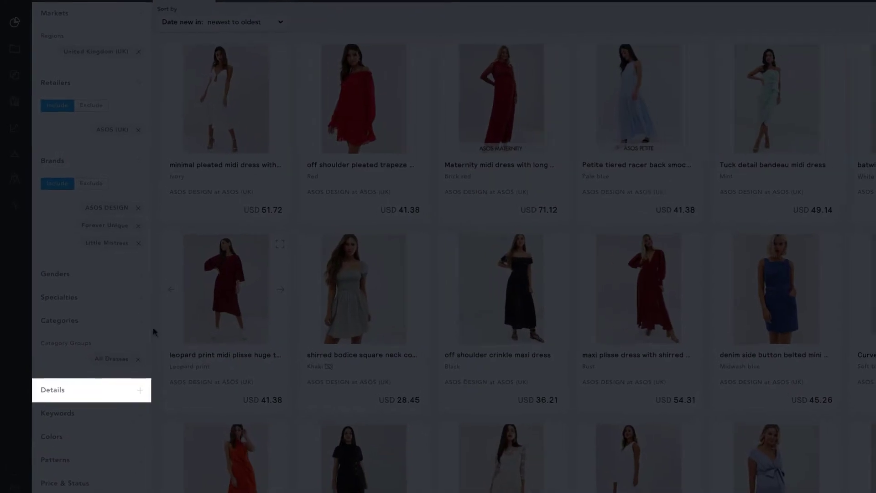
Add Beading as a product detail filter and close the detail options
left_click(101, 393)
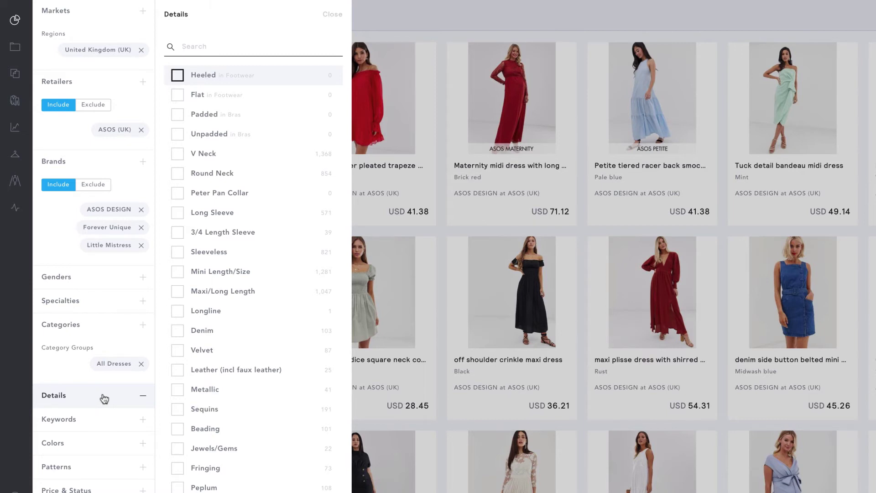
left_click(206, 431)
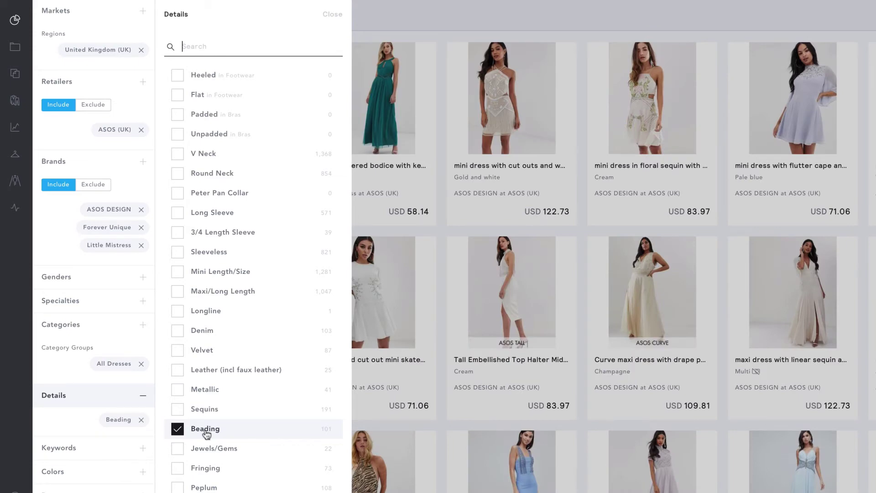
left_click(338, 23)
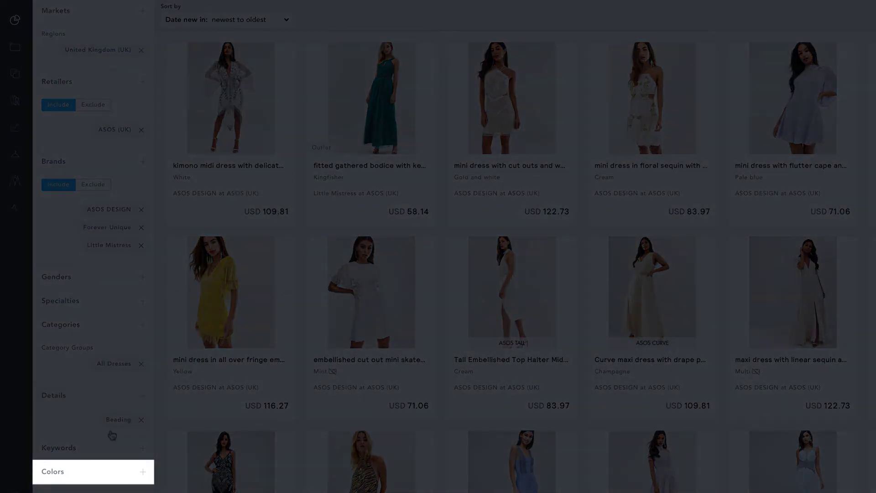
Filter the dresses by the colors Pink and Neutral and close the color options
left_click(90, 471)
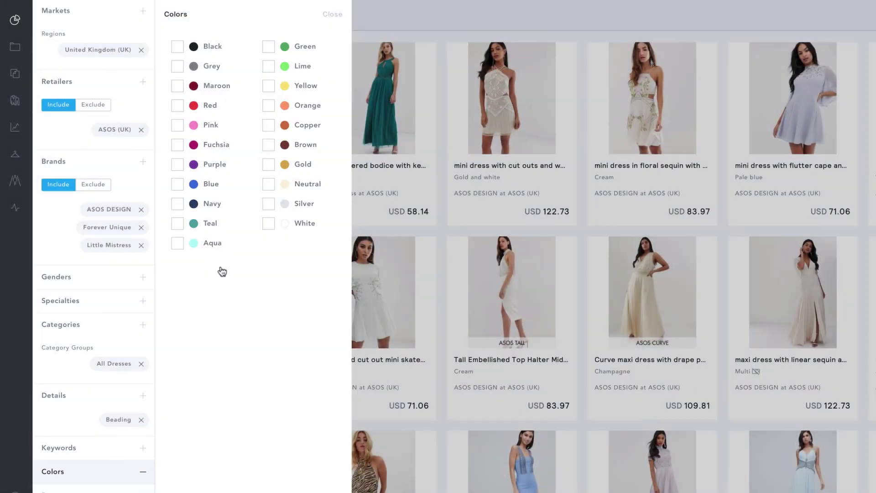
left_click(177, 125)
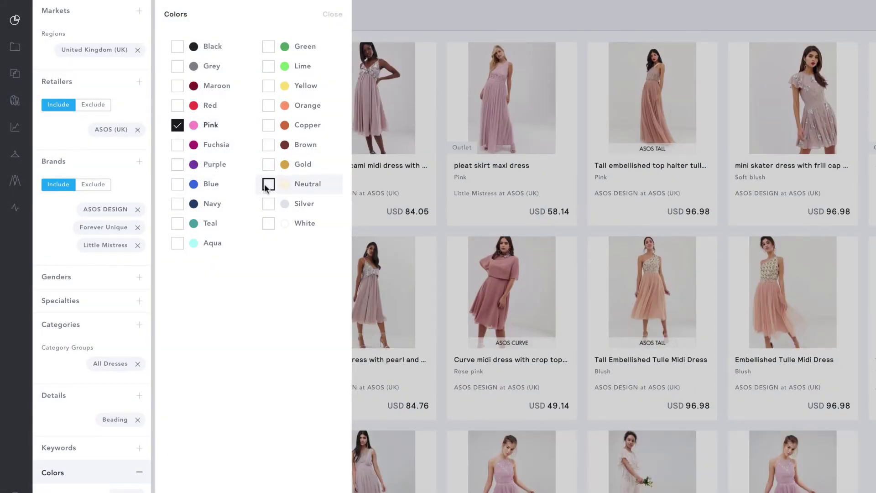
left_click(267, 186)
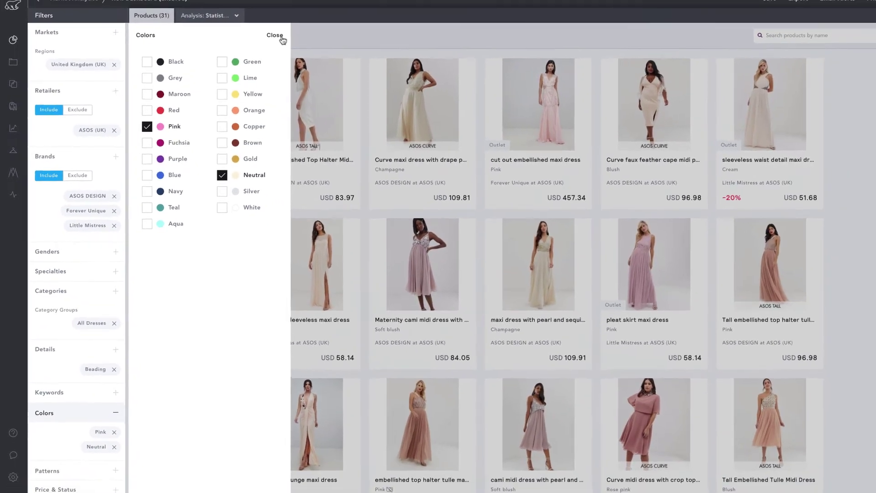
left_click(333, 14)
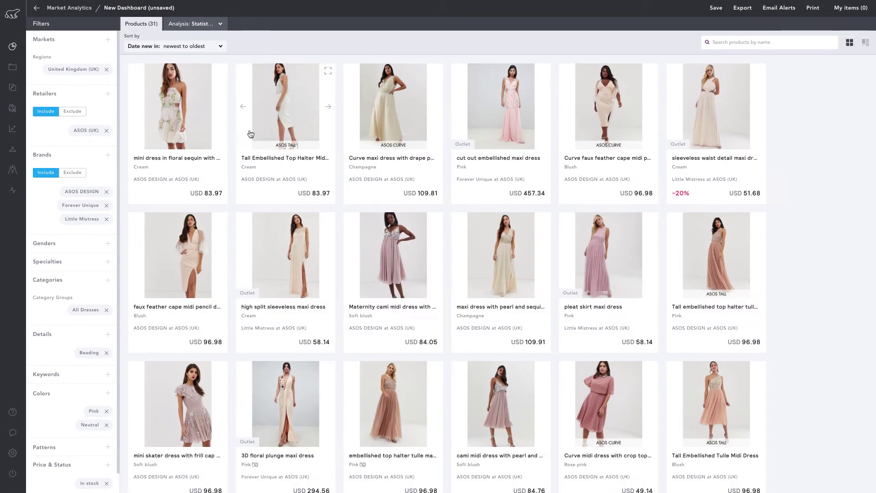
Open the New in date options of the Date & Timeline filter
scroll(88, 255, "down", 1)
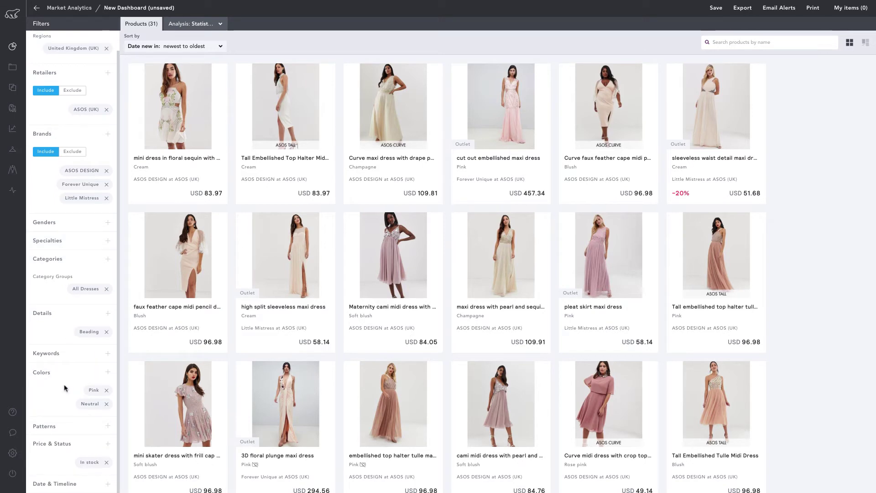
left_click(68, 485)
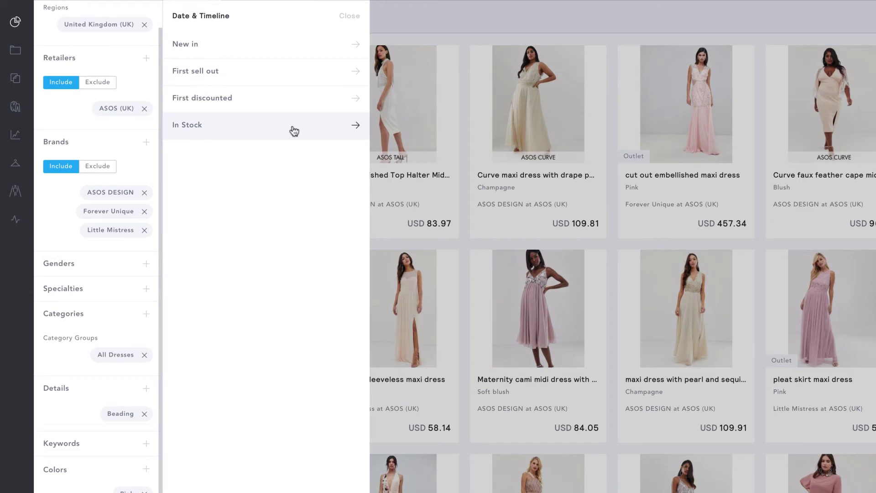
left_click(291, 53)
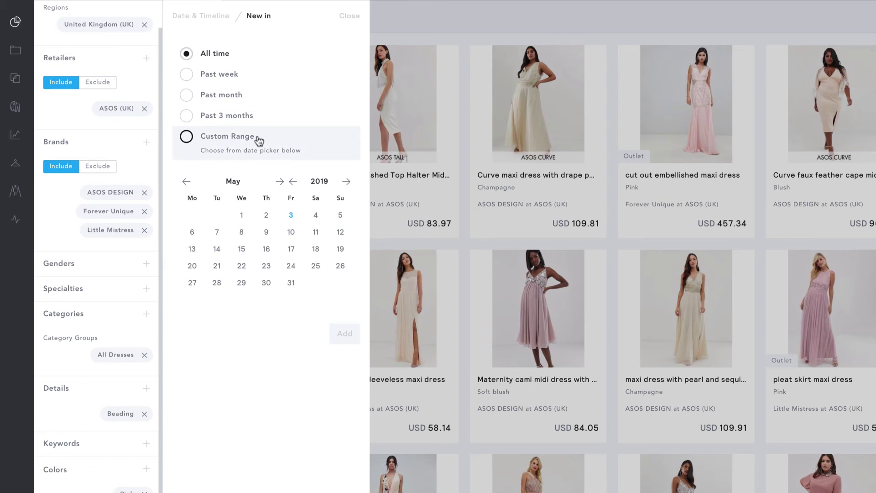
Choose a custom New in date range from 01/04/19 to 05/04/19
left_click(221, 143)
left_click(186, 182)
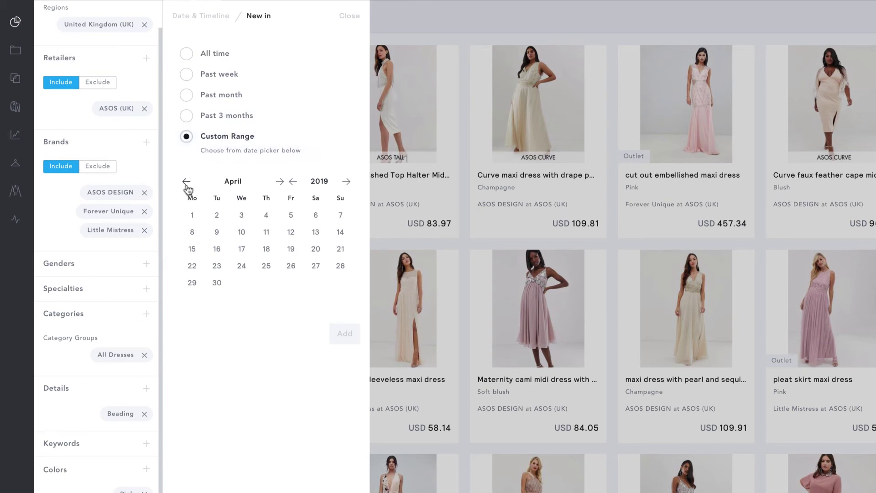
left_click(193, 216)
left_click(289, 217)
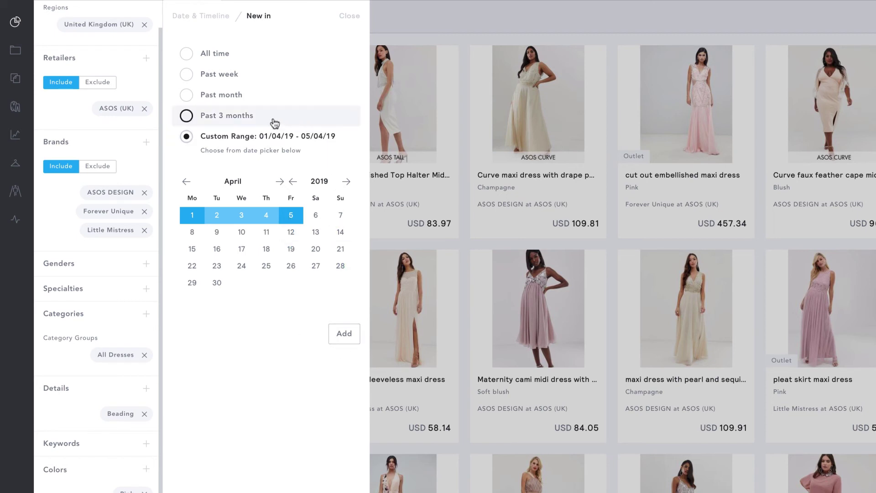
Apply the Past 3 months period as the New in filter and close the date options
left_click(241, 122)
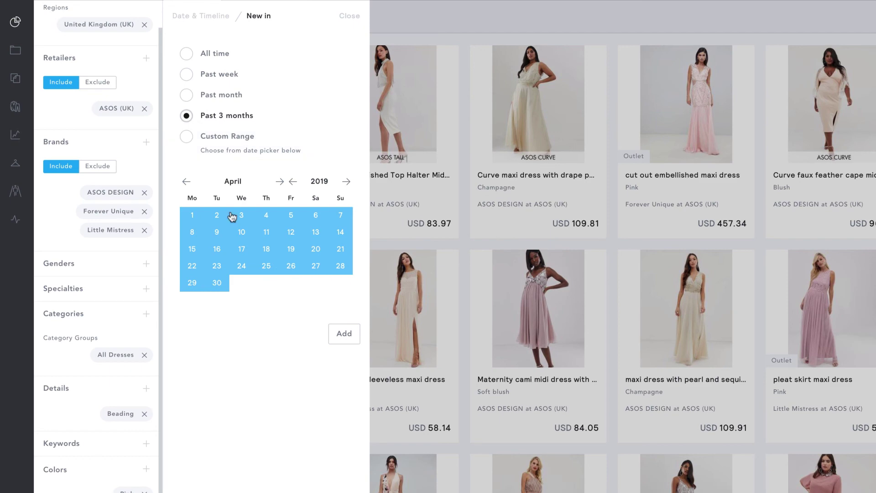
left_click(345, 337)
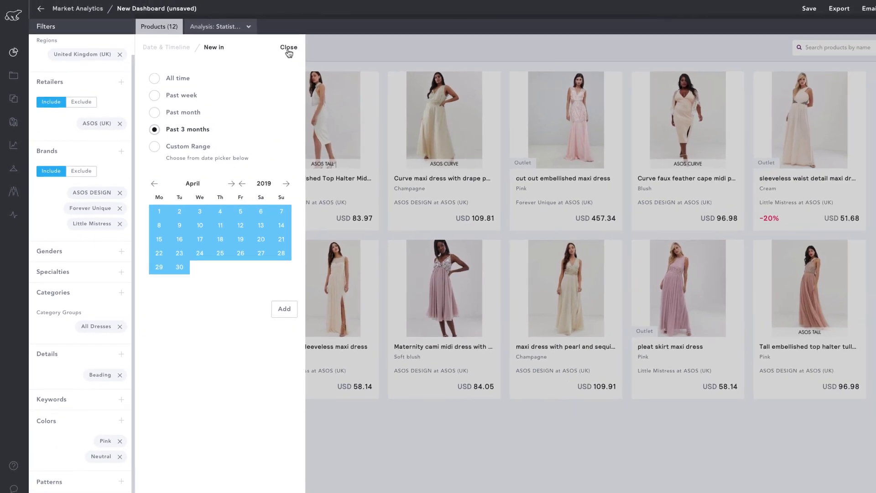
left_click(349, 16)
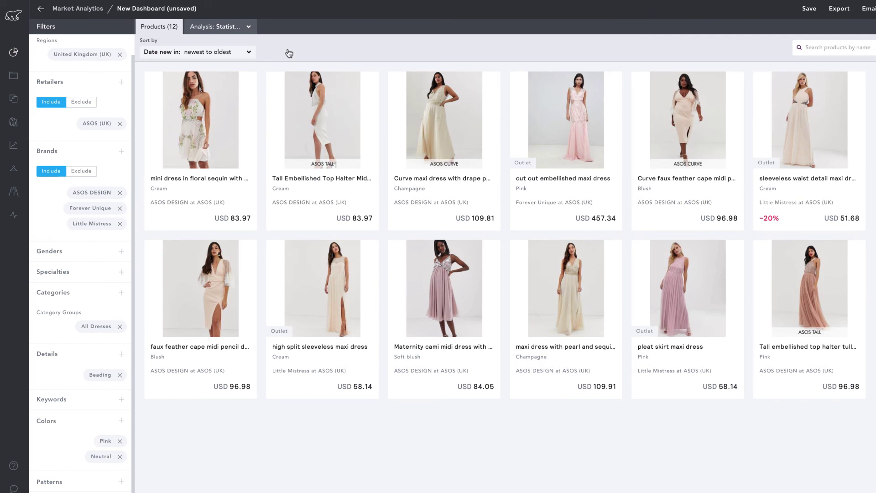